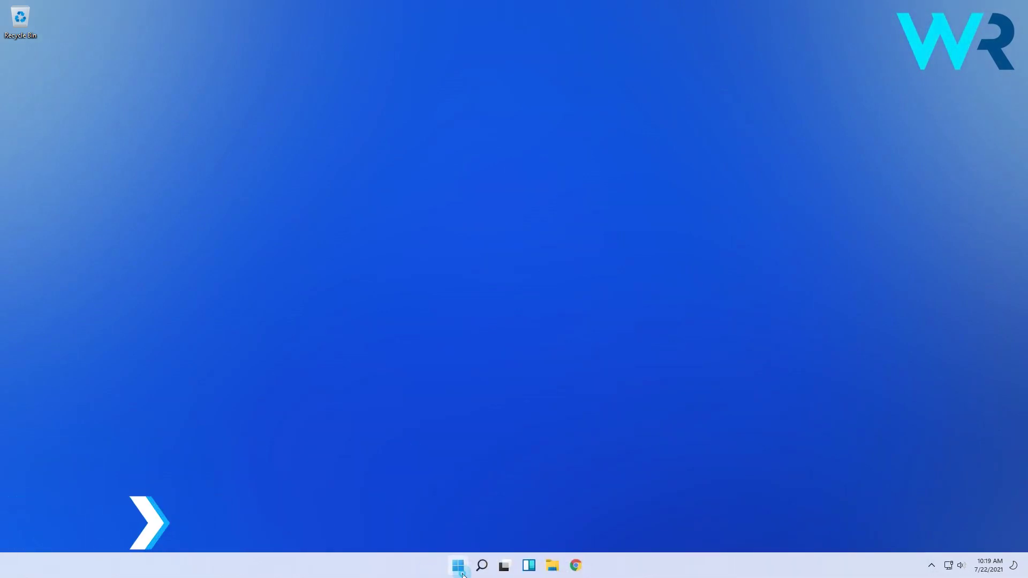
Open the Start menu to search for Microsoft Store.
left_click(462, 573)
type("microsoft st")
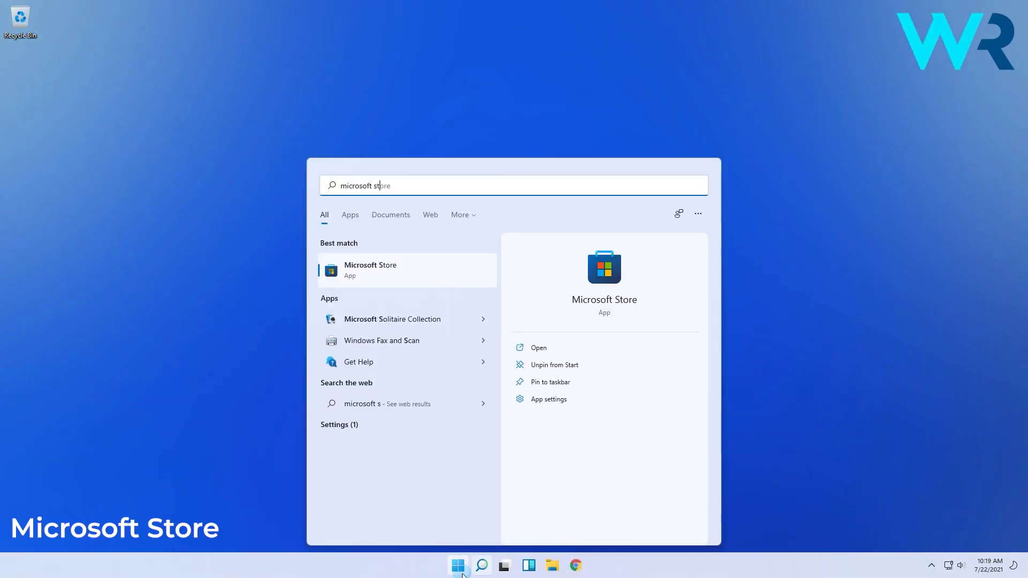
type("ore")
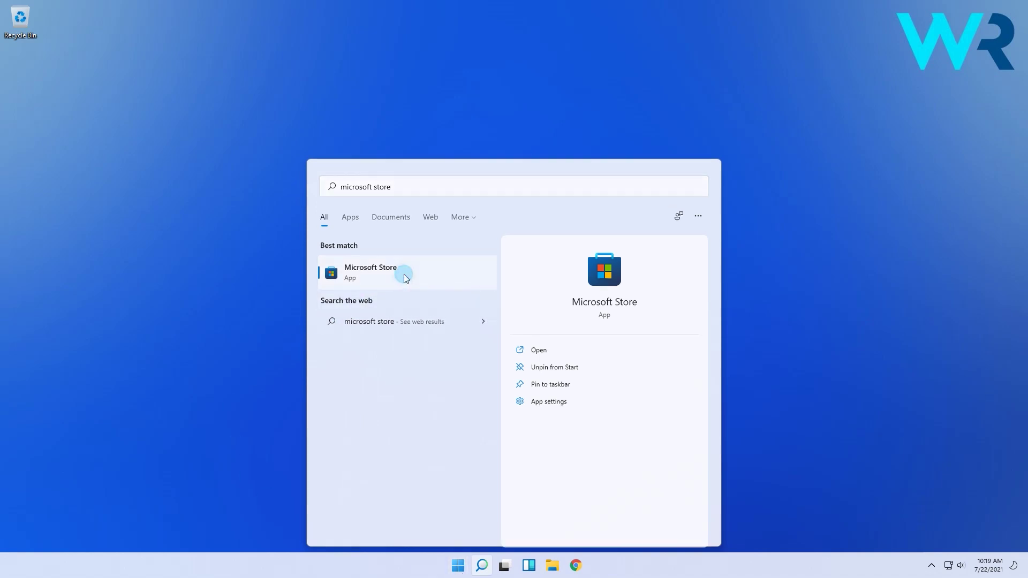
Launch Microsoft Store and run Get updates from its Library page.
left_click(404, 274)
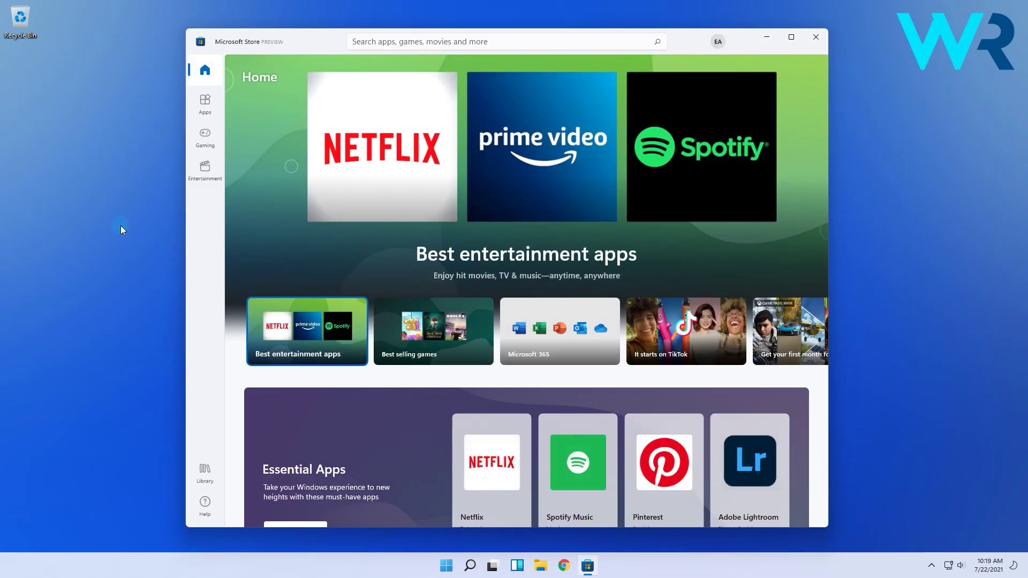
left_click(204, 472)
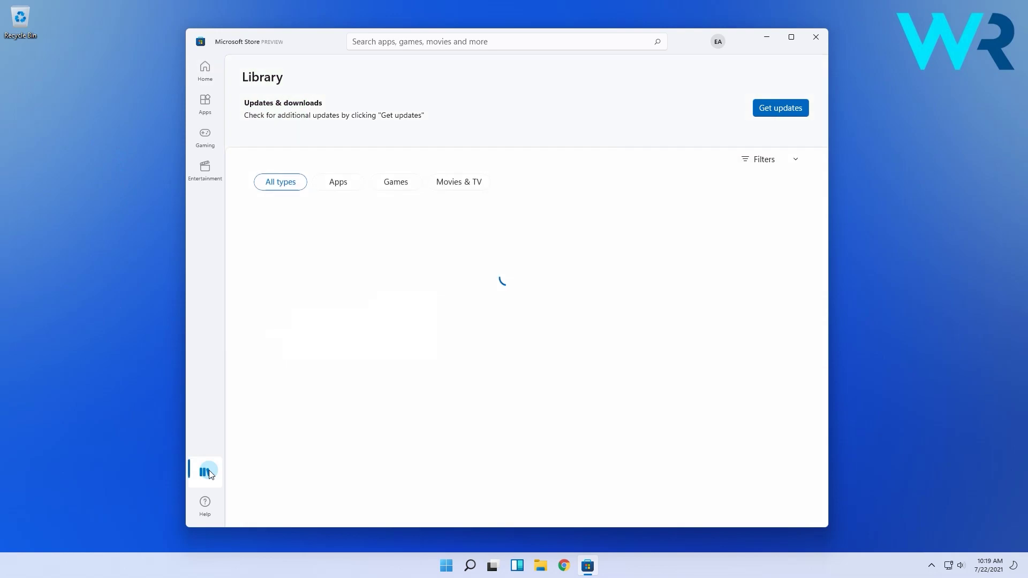
left_click(768, 111)
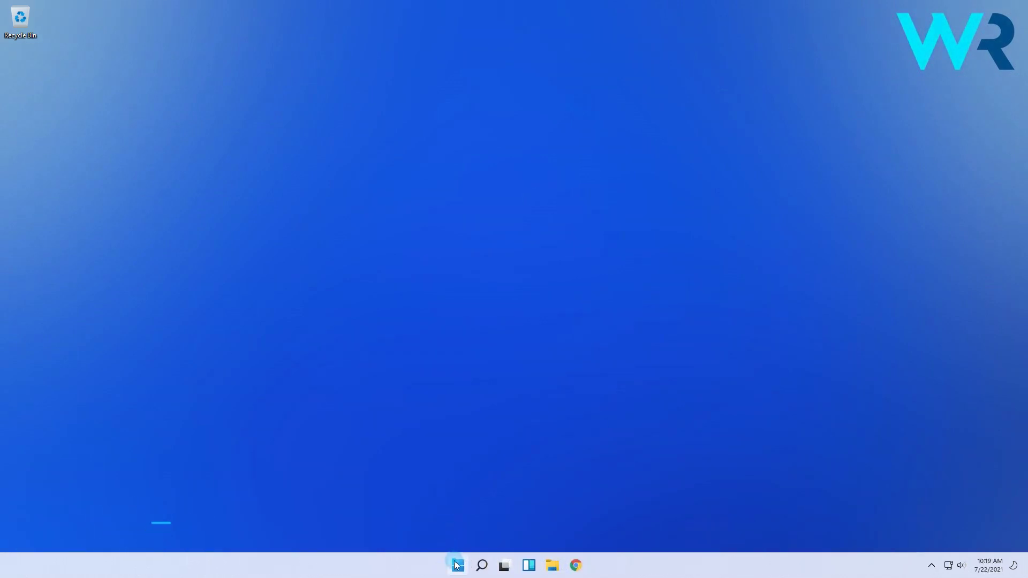
Reopen Microsoft Store from Start search and open App settings from the account menu.
left_click(457, 565)
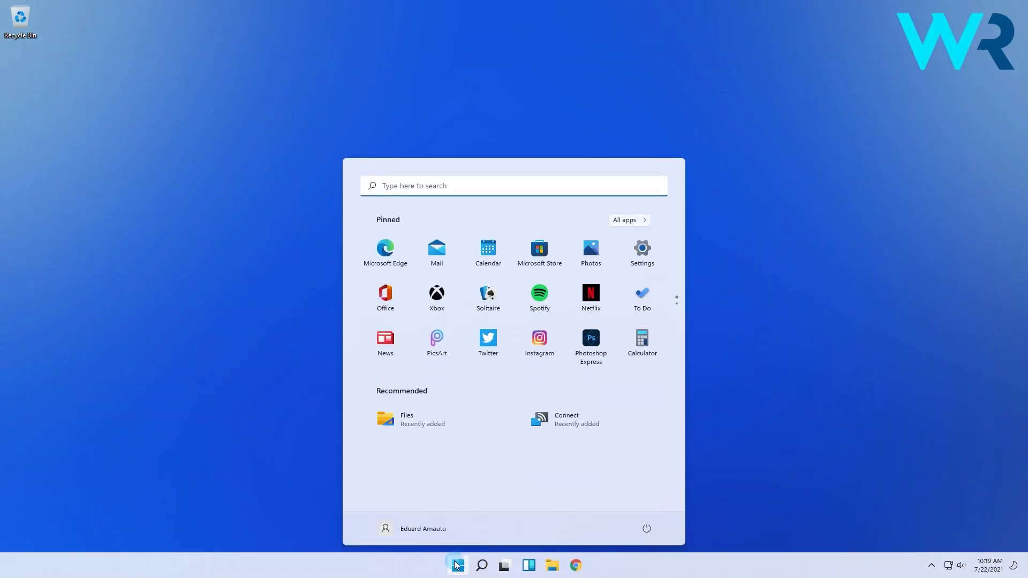
left_click(481, 565)
type("microsoft store")
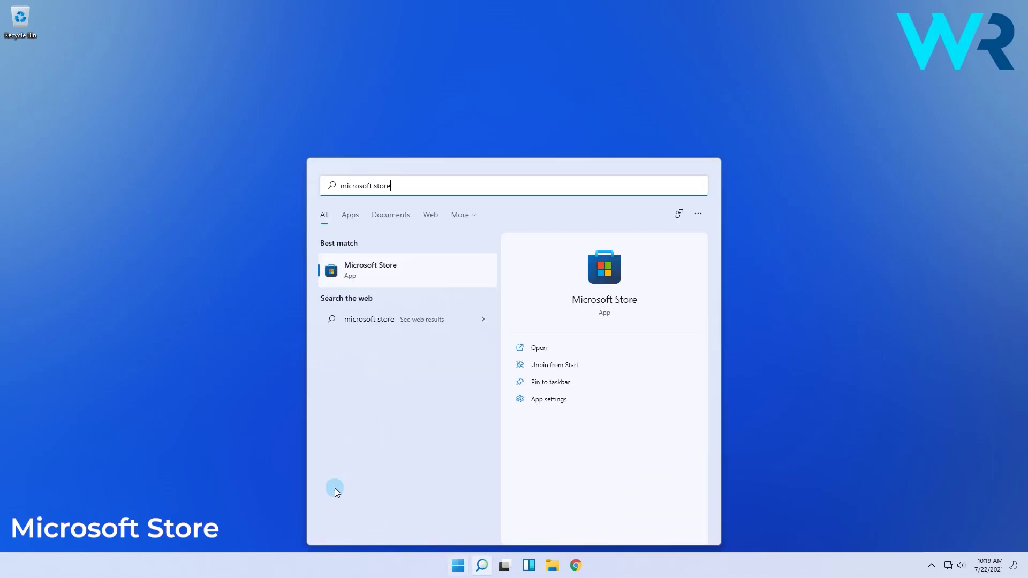
left_click(372, 265)
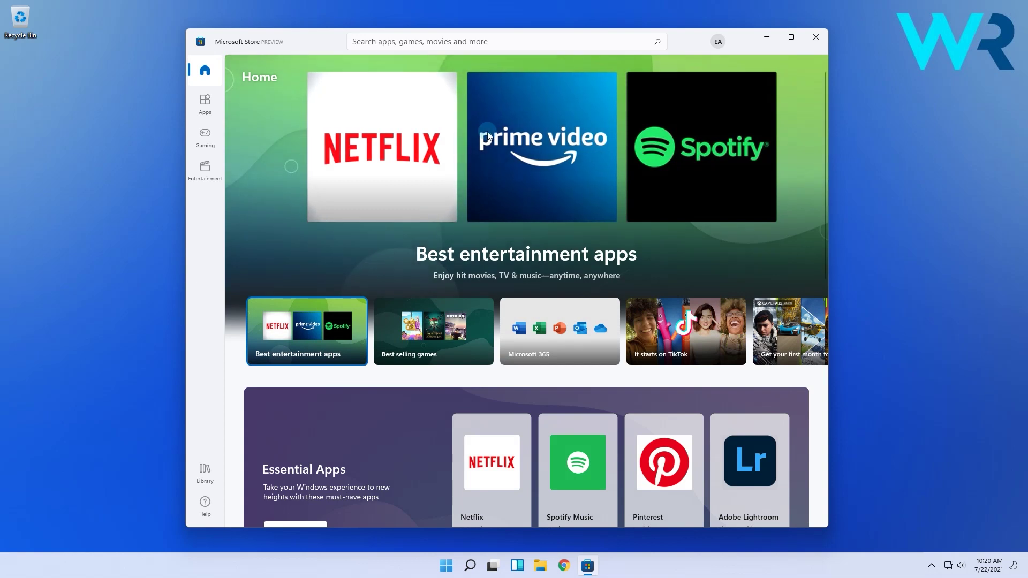
left_click(718, 41)
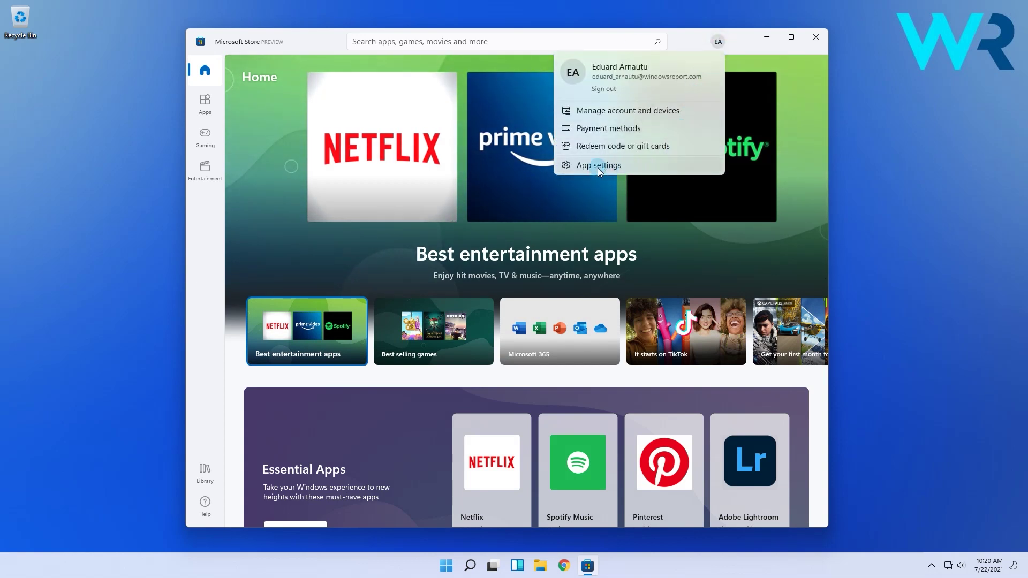
left_click(598, 166)
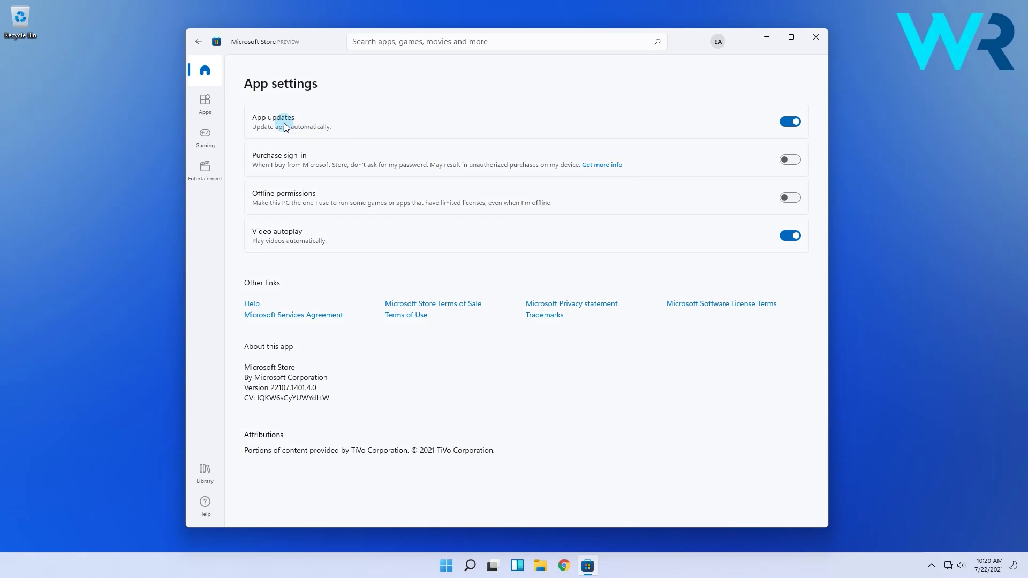
Switch the App updates toggle off and back on, leaving automatic updates enabled.
left_click(786, 122)
left_click(784, 123)
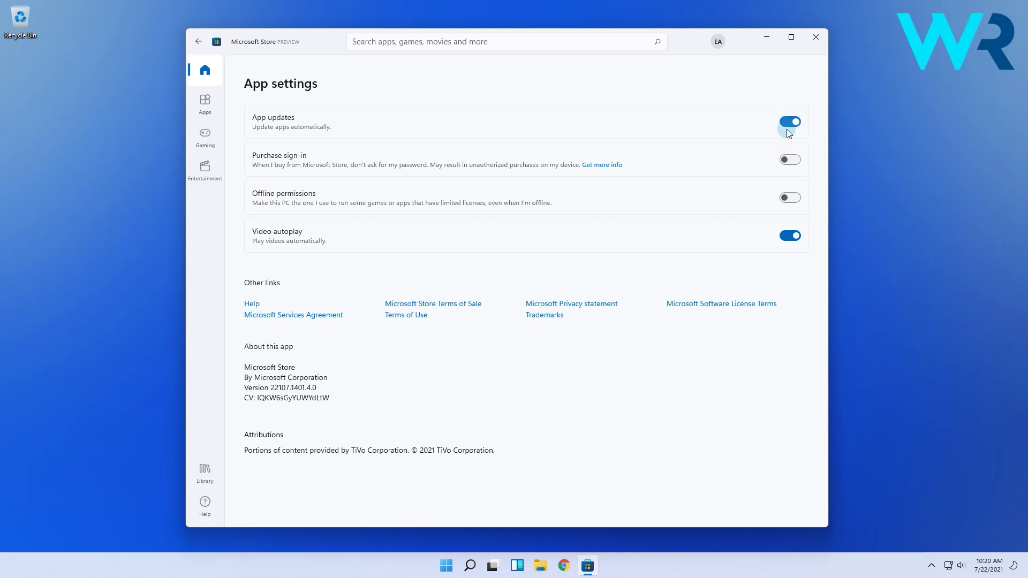